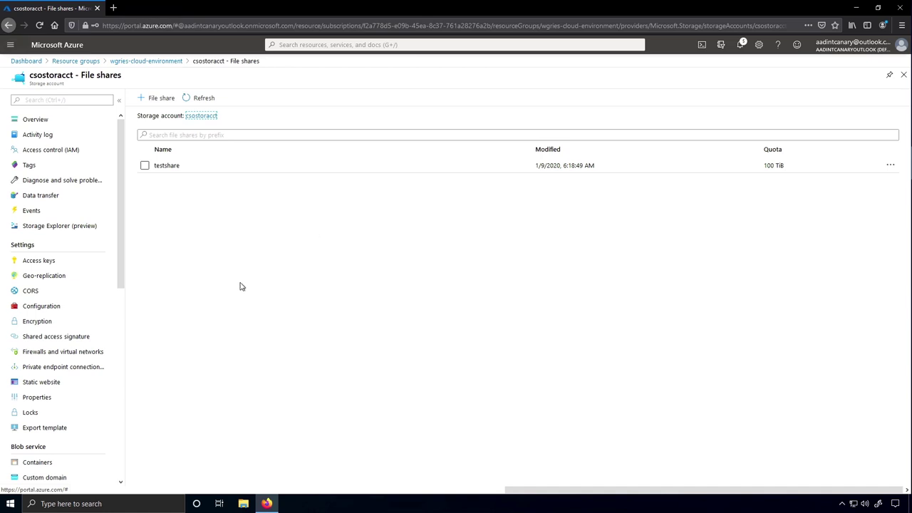
# Launch Terminal with administrator rights and move its window clear of the storage account's navigation menu.
pyautogui.click(11, 504)
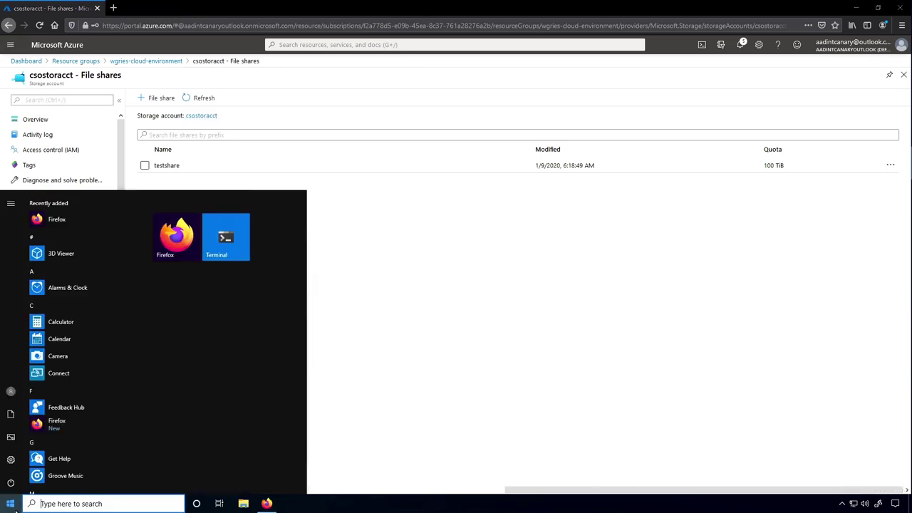
pyautogui.rightClick(235, 240)
pyautogui.moveTo(261, 285)
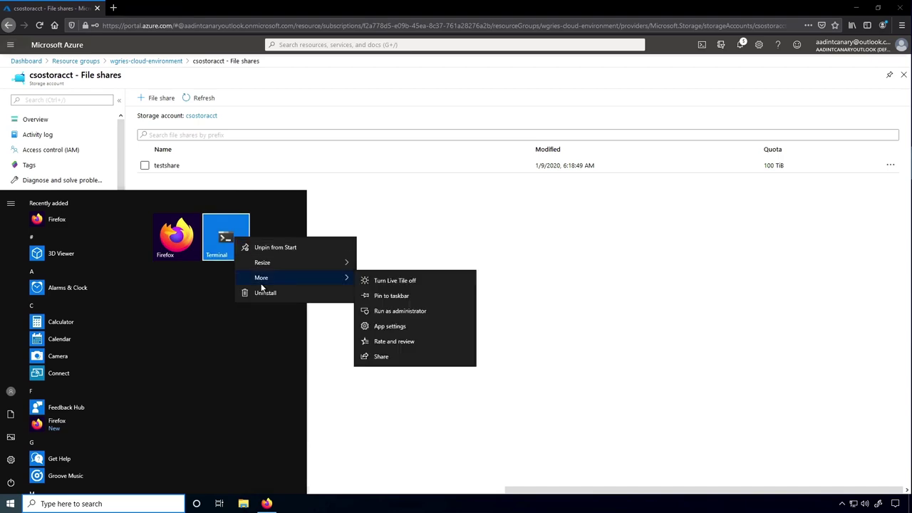
pyautogui.click(397, 313)
pyautogui.click(397, 315)
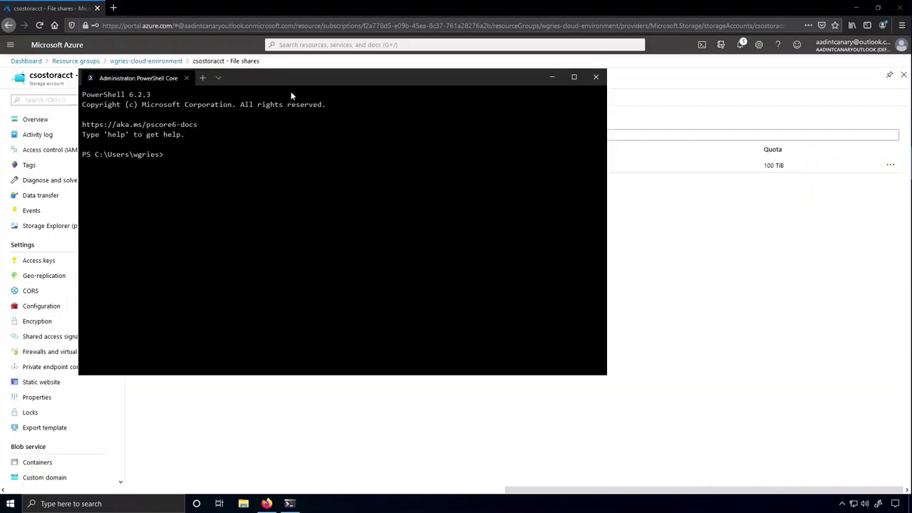
pyautogui.moveTo(289, 80); pyautogui.dragTo(458, 135)
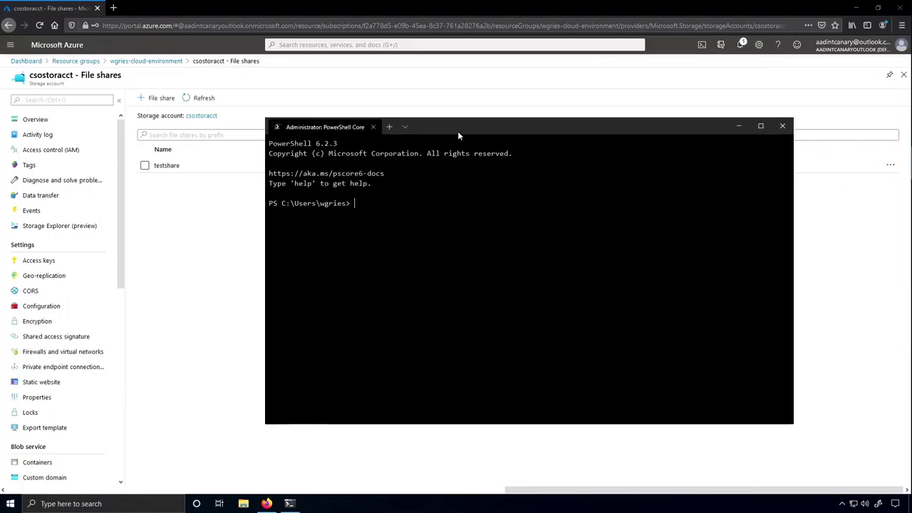
# Import the AzureFilesActiveDirectoryUtilities.psm1 module from the current folder into the PowerShell session.
pyautogui.write('Import-')
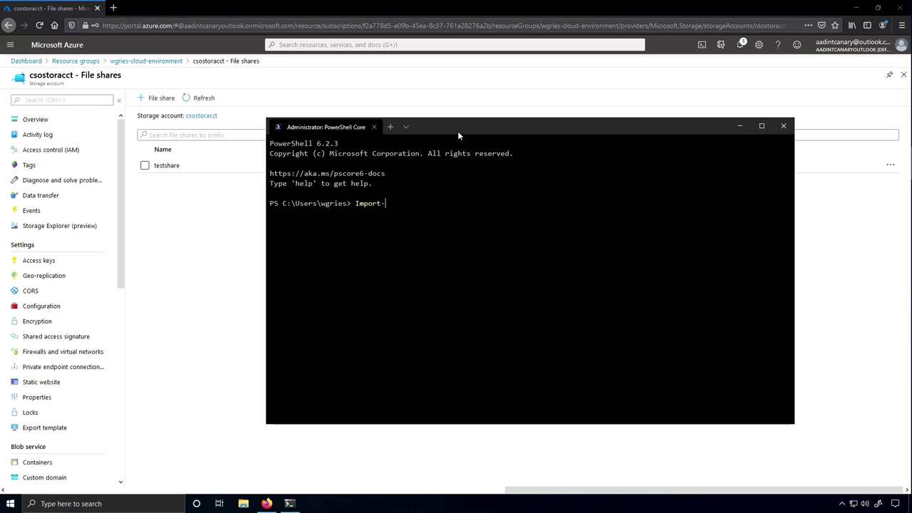
pyautogui.write('Module .\\Az')
pyautogui.press('Tab')
pyautogui.press('Return')
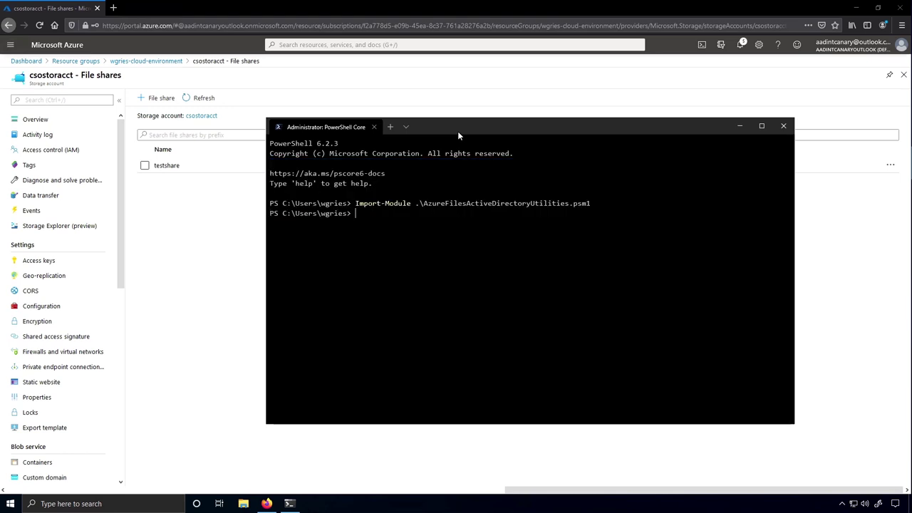
# Run Join-AzStorageAccountForAuth for csostoracct in resource group wgries-cloud-environment, with domain contoso.com, account type ComputerAccount and organization unit StorageAccountsOU.
pyautogui.write('Join-AzStorageAccountForAuth -res')
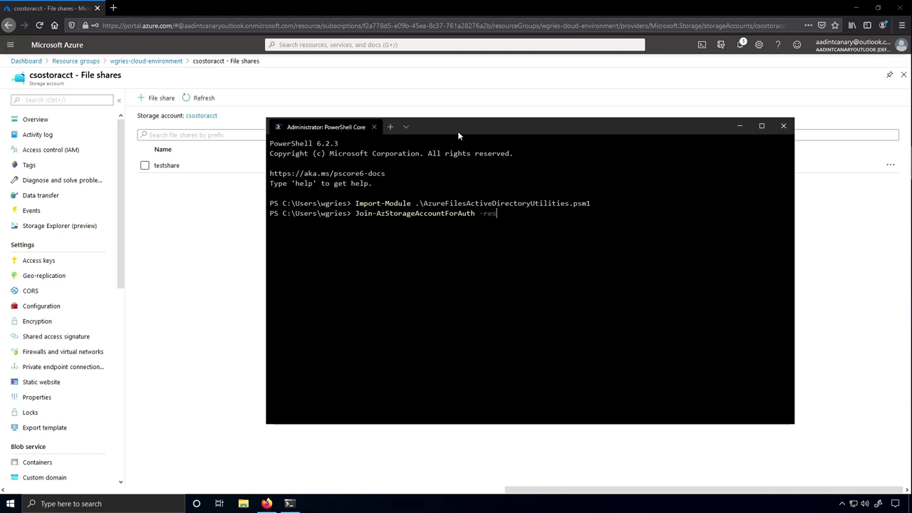
pyautogui.press('Tab')
pyautogui.write('"wgries-cloud-env')
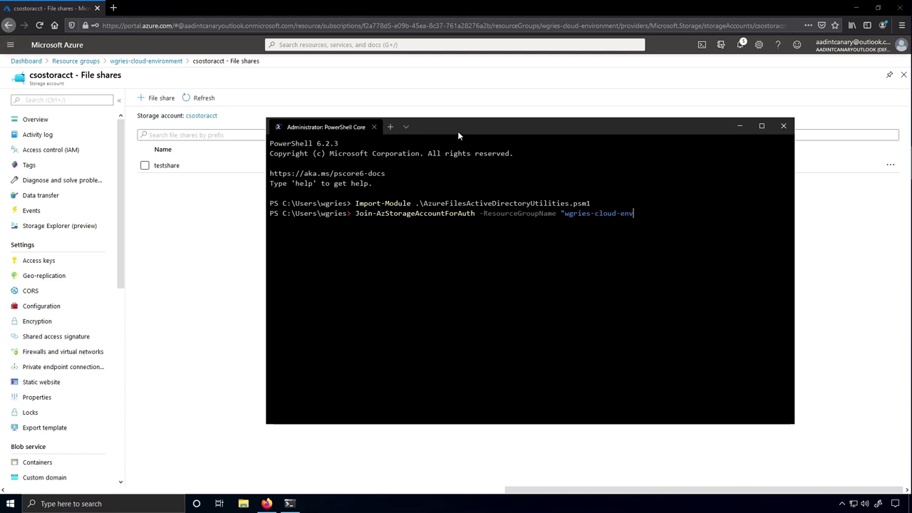
pyautogui.write('ironment" -Name "csostoracct" -Domain')
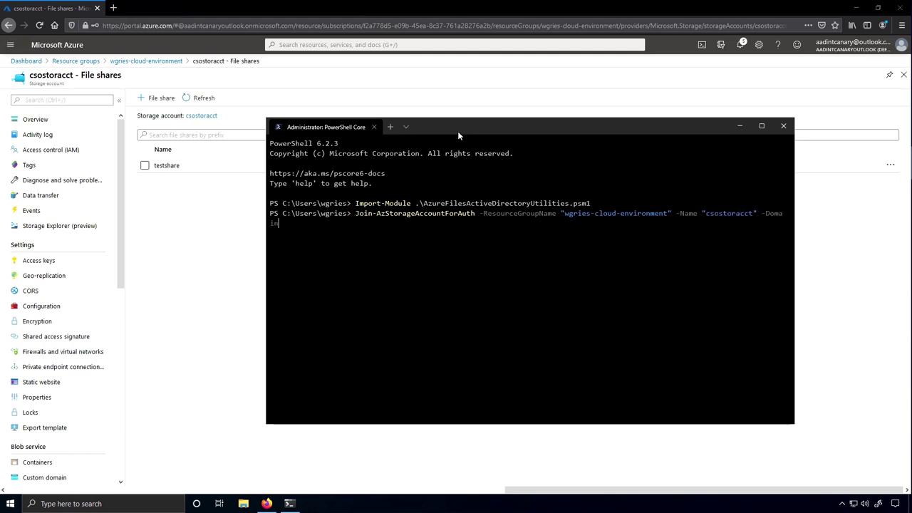
pyautogui.write(' "contoso.com" -DomainAccountType')
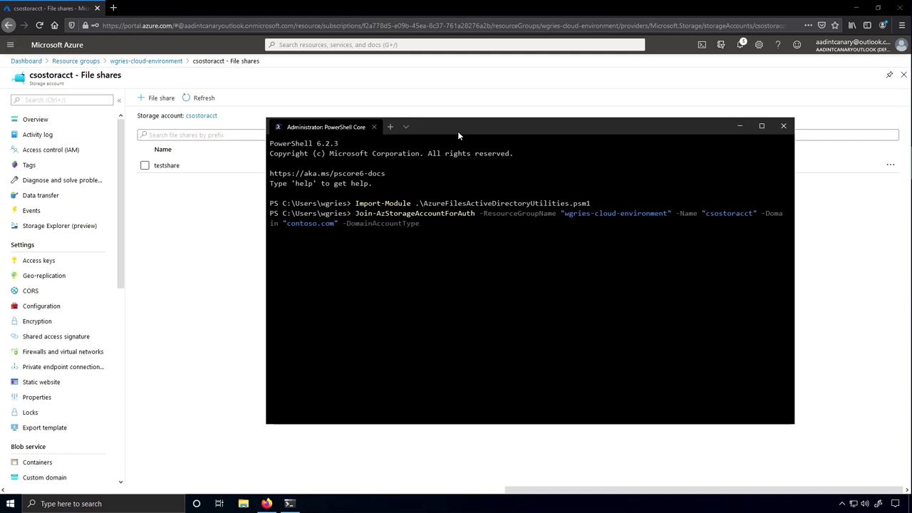
pyautogui.write(' ComputerAccount -OrganizationUnitName')
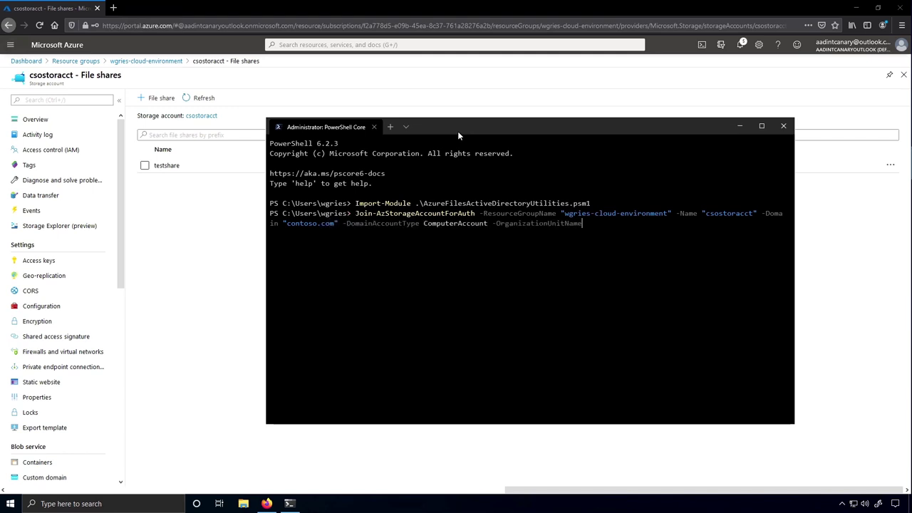
pyautogui.write(' "StorageAccountsOU"')
pyautogui.press('Return')
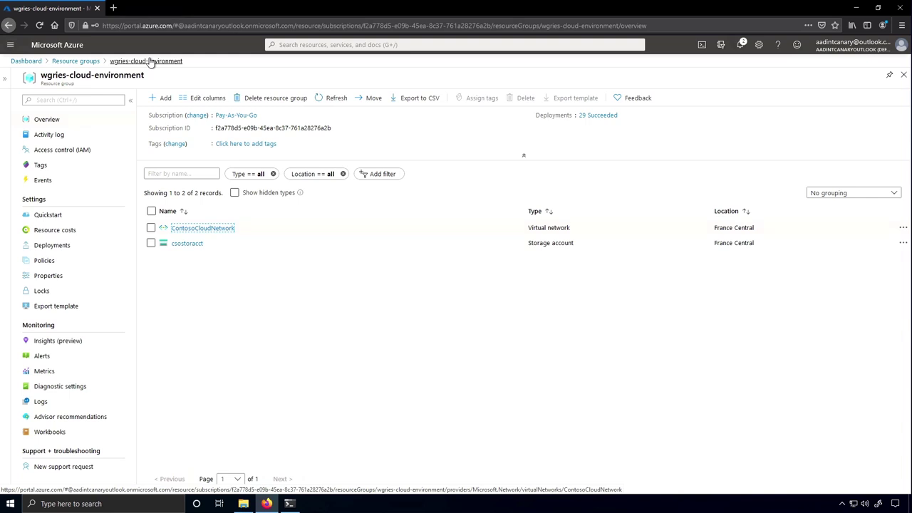
# Start a new private endpoint from the csostoracct storage account, named csostoracct-PrivateEndpoint, in the (Europe) France Central region.
pyautogui.click(187, 243)
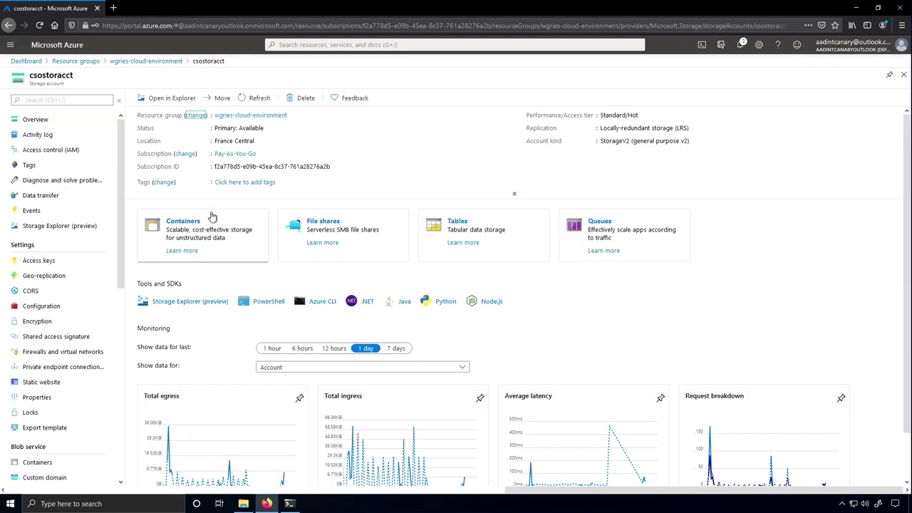
pyautogui.click(74, 368)
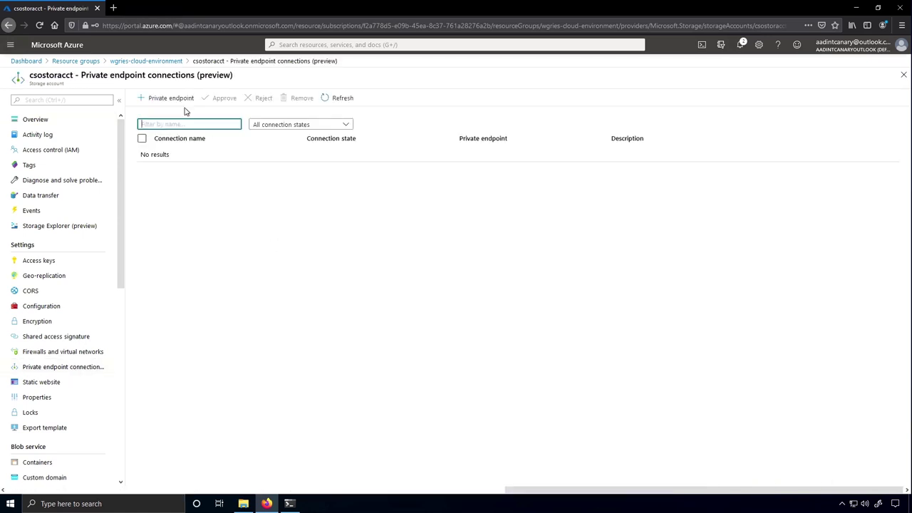
pyautogui.click(152, 99)
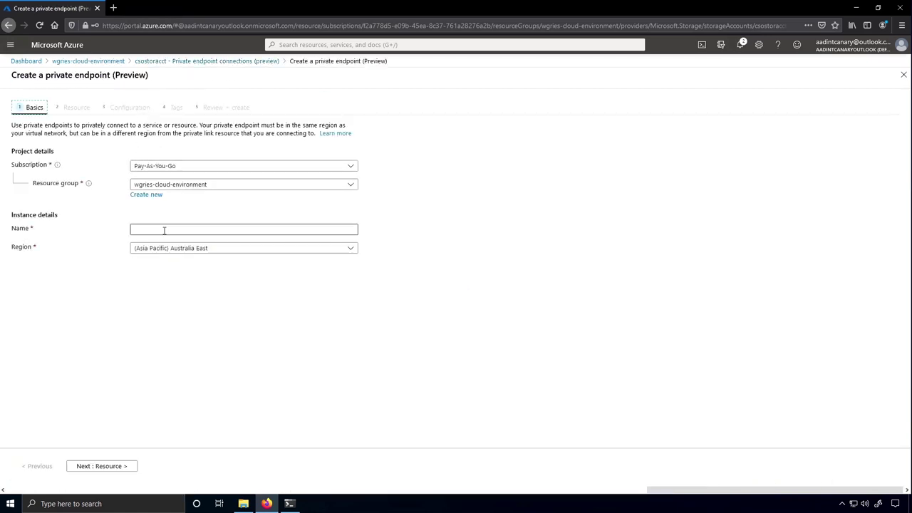
pyautogui.click(164, 229)
pyautogui.write('csostorac')
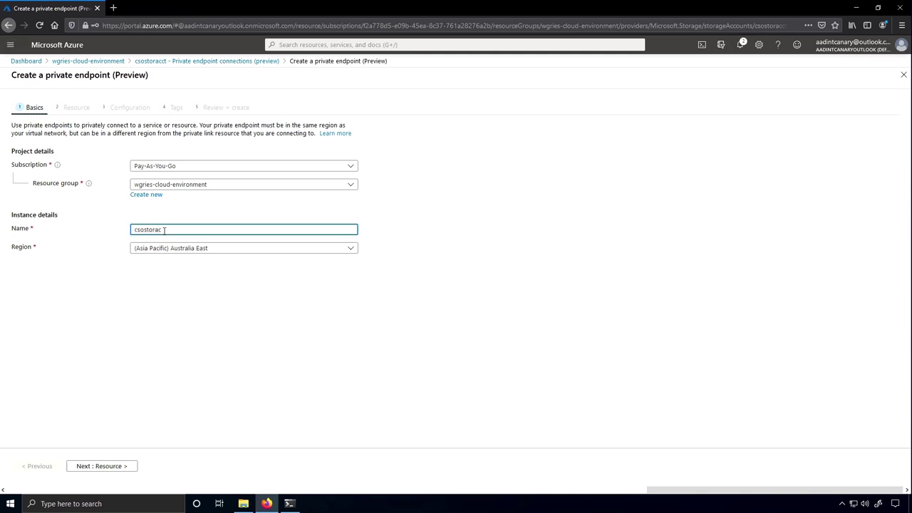
pyautogui.write('ct-PrivateEndpoint')
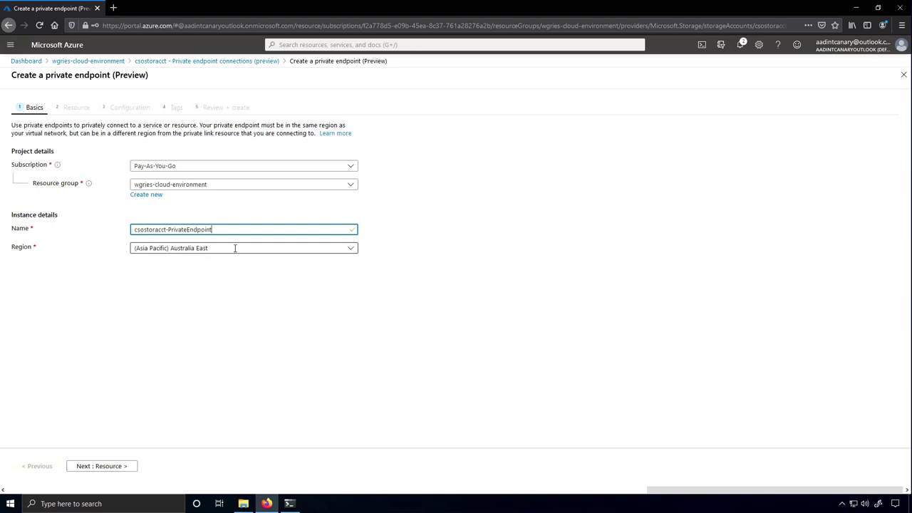
pyautogui.click(235, 248)
pyautogui.scroll(-4, 245, 348)
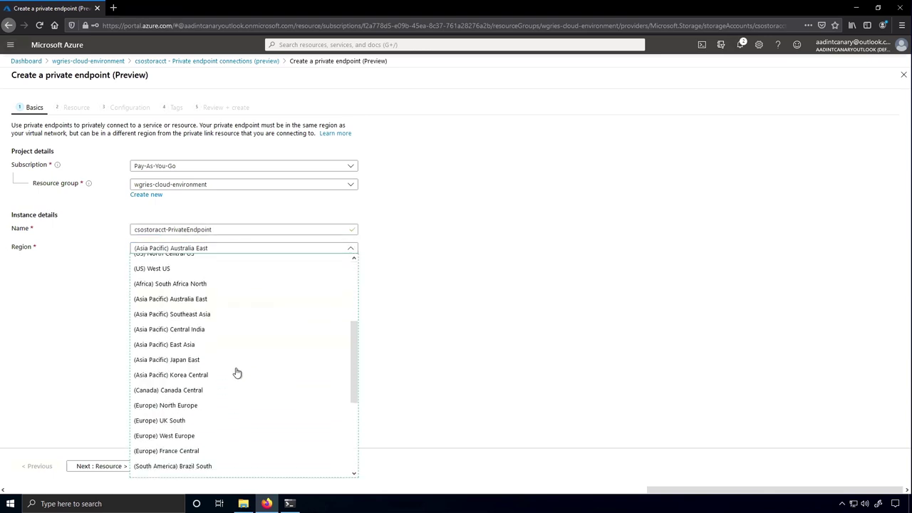
pyautogui.click(191, 451)
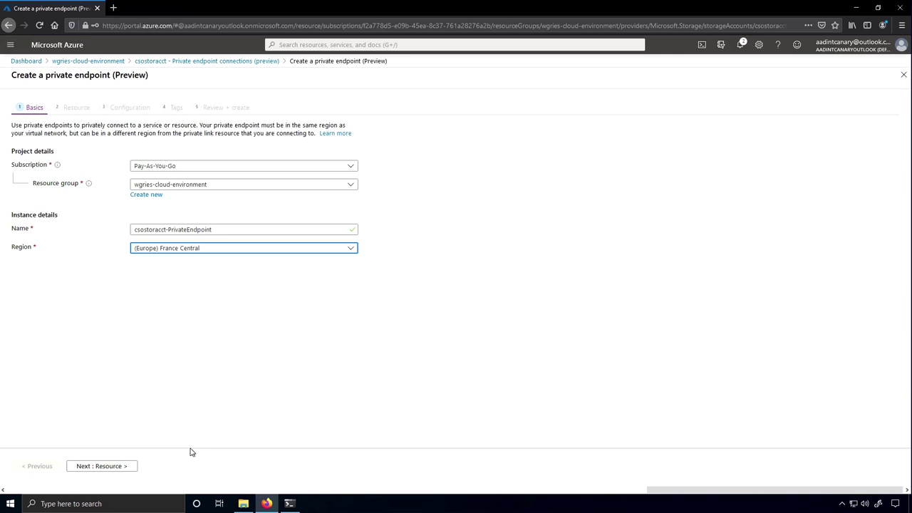
pyautogui.click(122, 466)
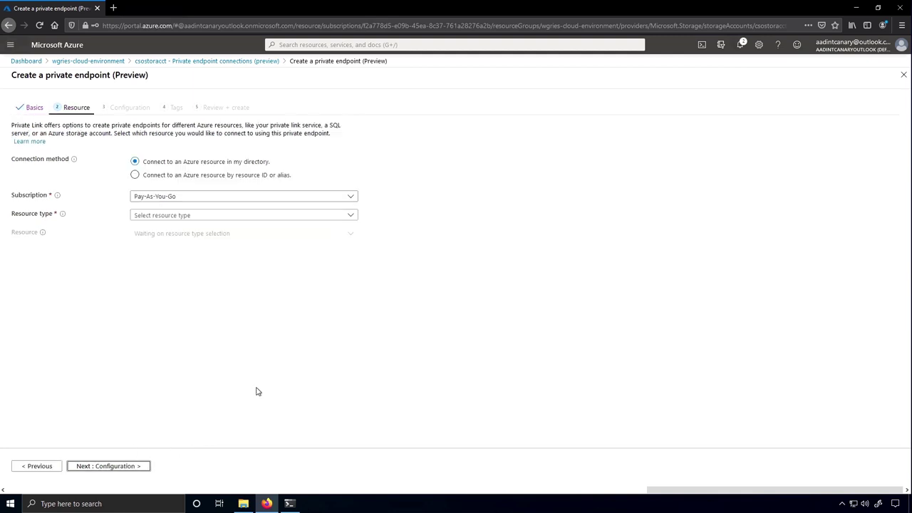
# Connect the private endpoint to the csostoracct resource of type Microsoft.Storage/storageAccounts, with file as the target sub-resource.
pyautogui.click(350, 214)
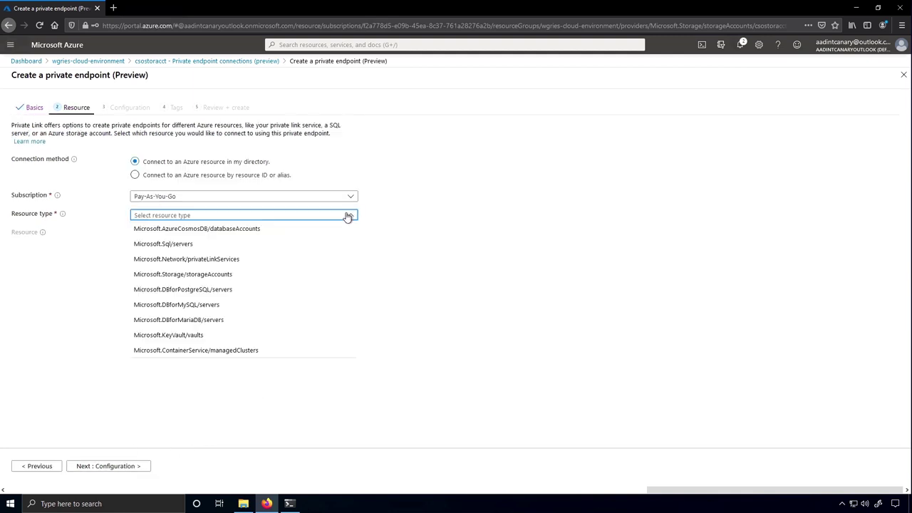
pyautogui.click(226, 278)
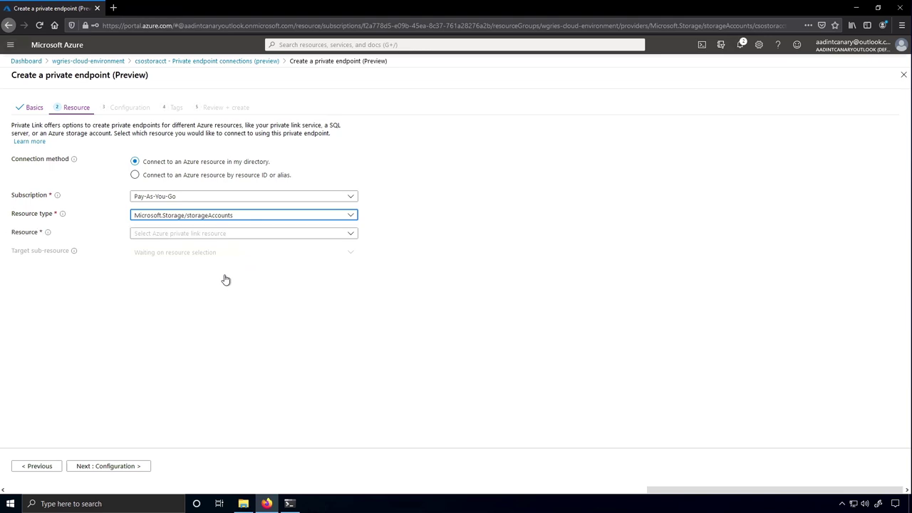
pyautogui.click(353, 235)
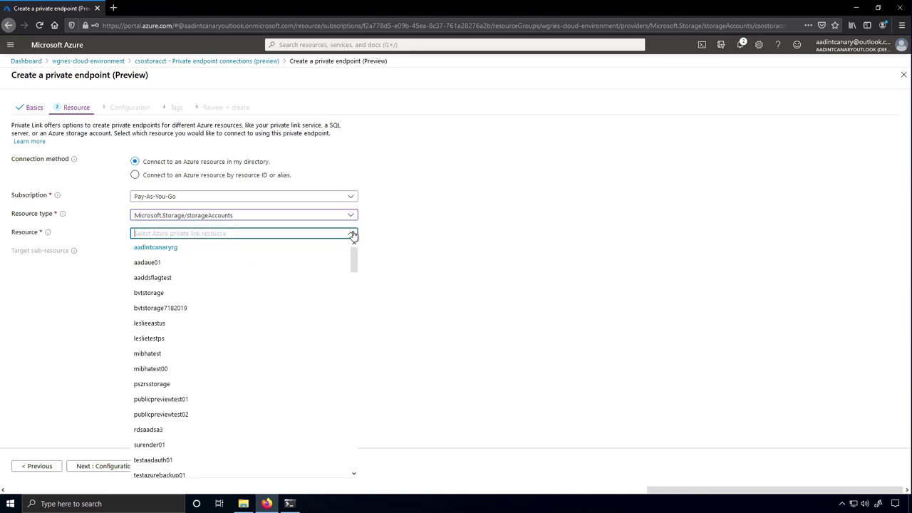
pyautogui.moveTo(352, 258); pyautogui.dragTo(352, 438)
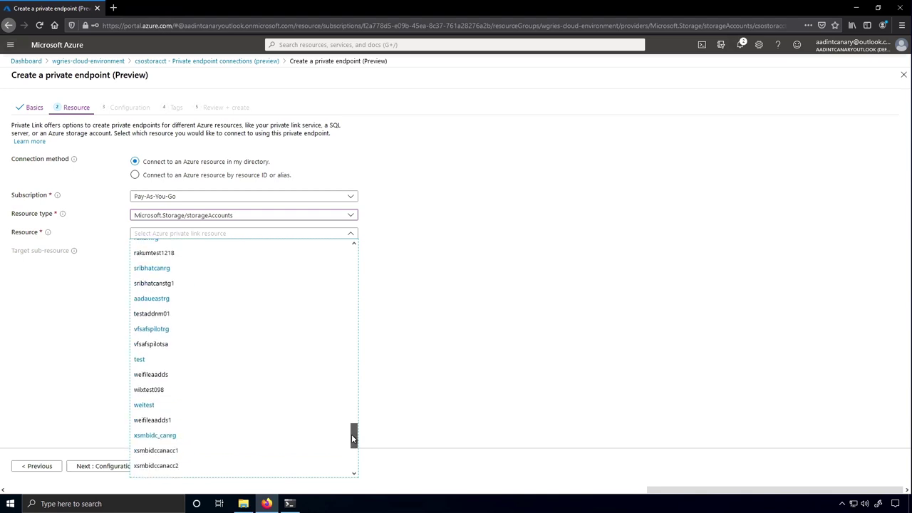
pyautogui.scroll(5, 342, 416)
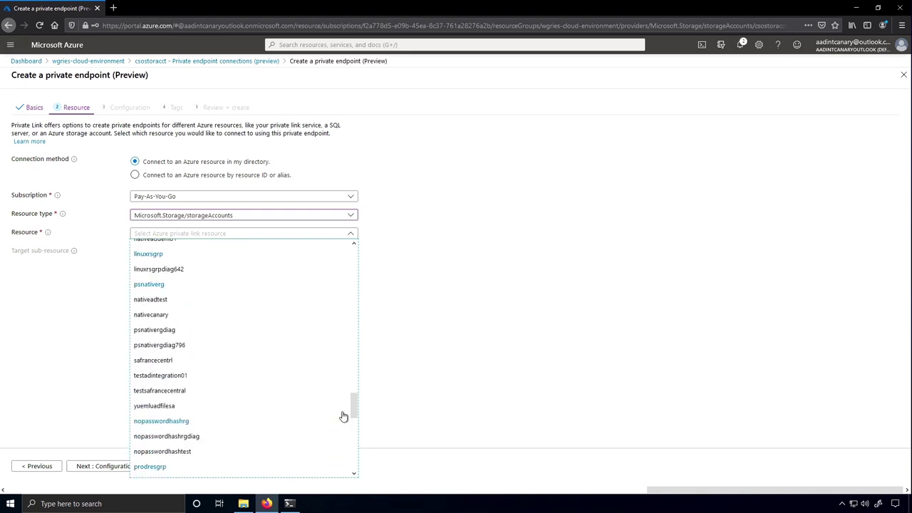
pyautogui.scroll(3, 198, 245)
pyautogui.click(196, 234)
pyautogui.write('cso')
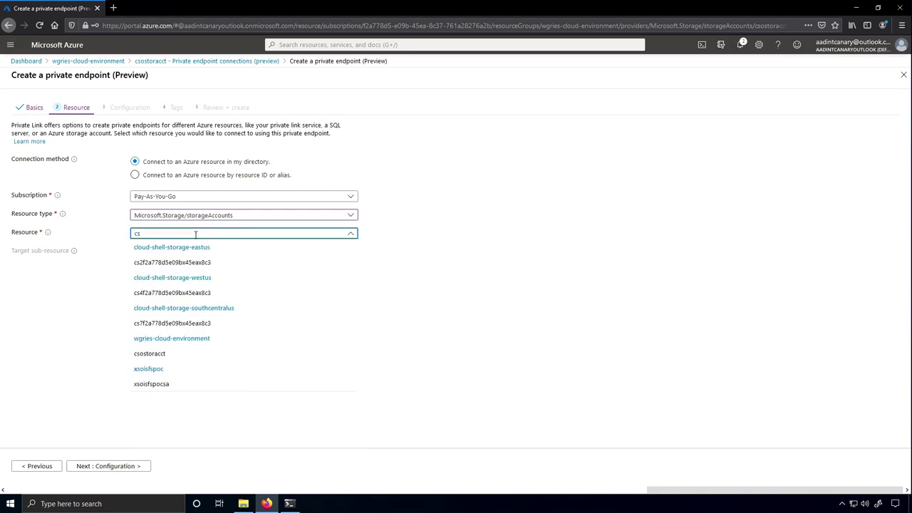
pyautogui.click(169, 262)
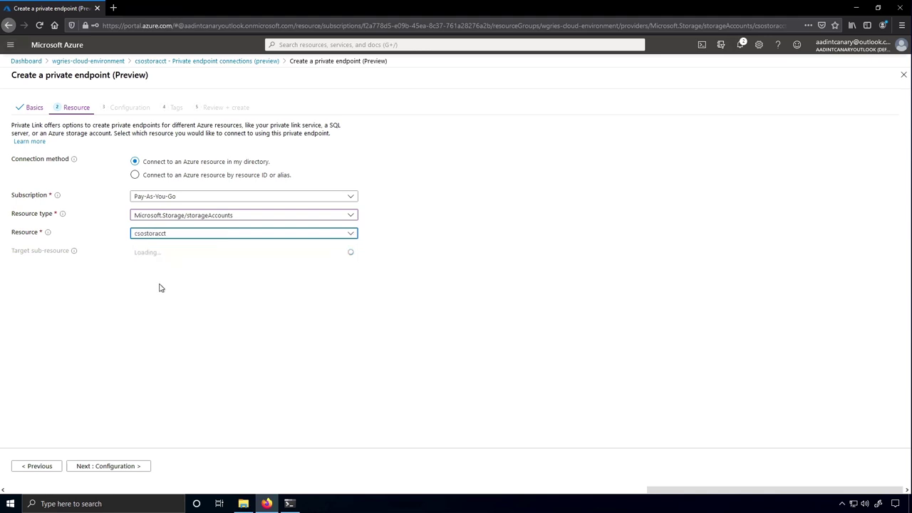
pyautogui.click(179, 254)
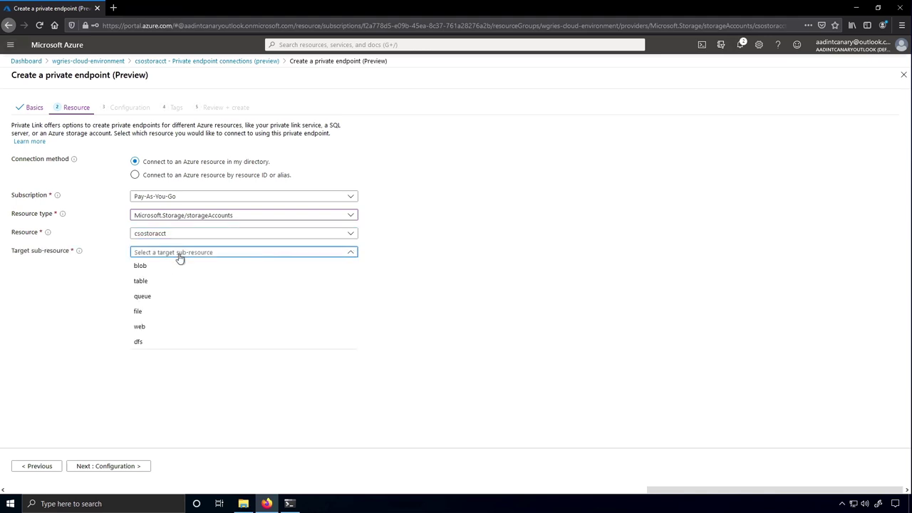
pyautogui.click(147, 310)
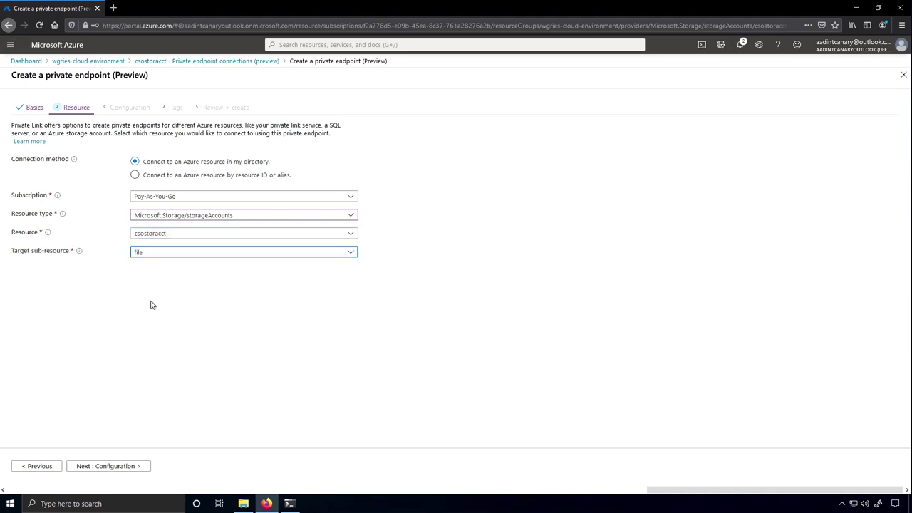
pyautogui.click(108, 468)
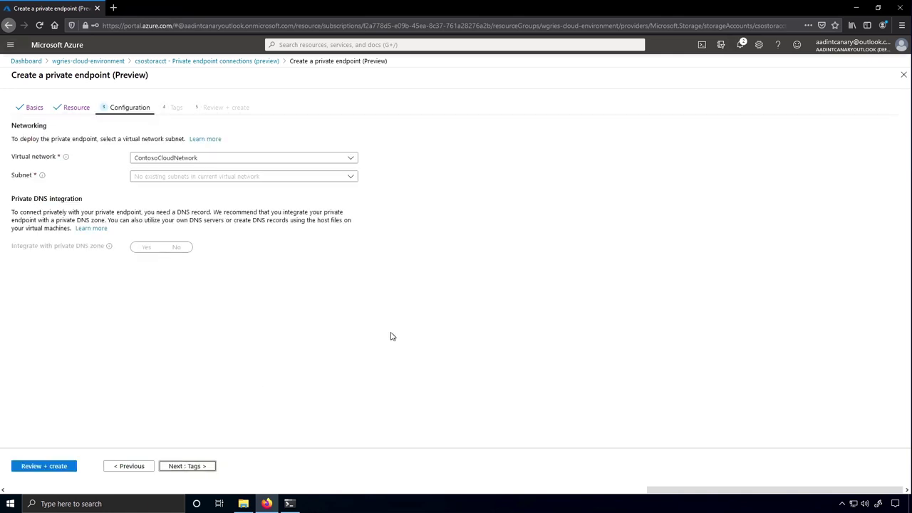
# Place the private endpoint in the StorageAccountSubnet subnet of ContosoCloudNetwork and create it.
pyautogui.click(349, 177)
pyautogui.click(187, 207)
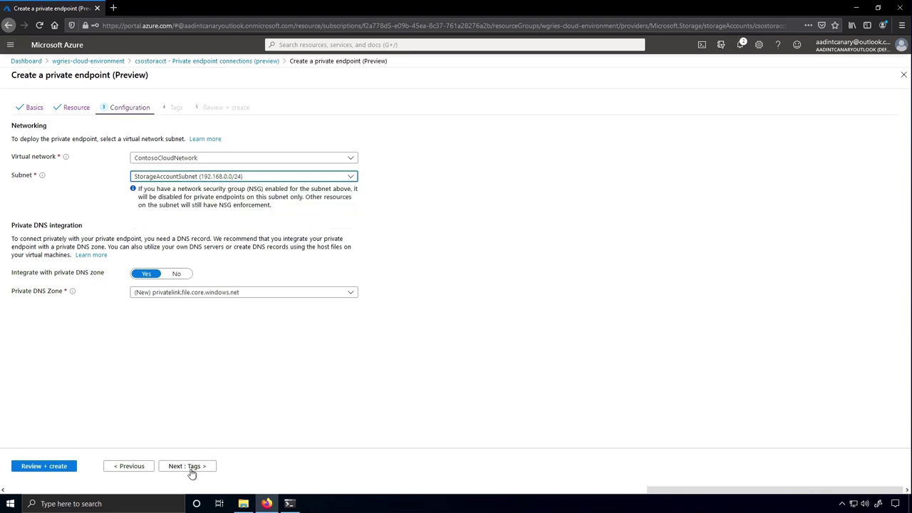
pyautogui.click(44, 466)
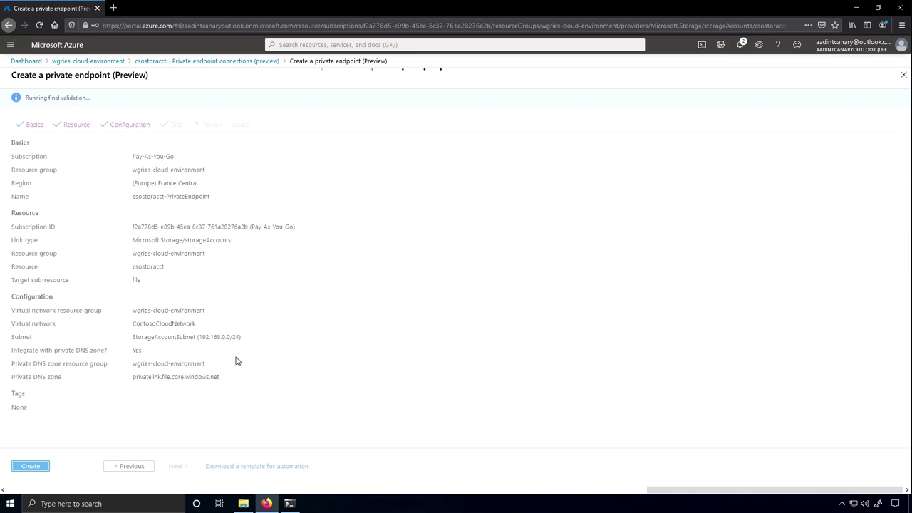
pyautogui.click(40, 469)
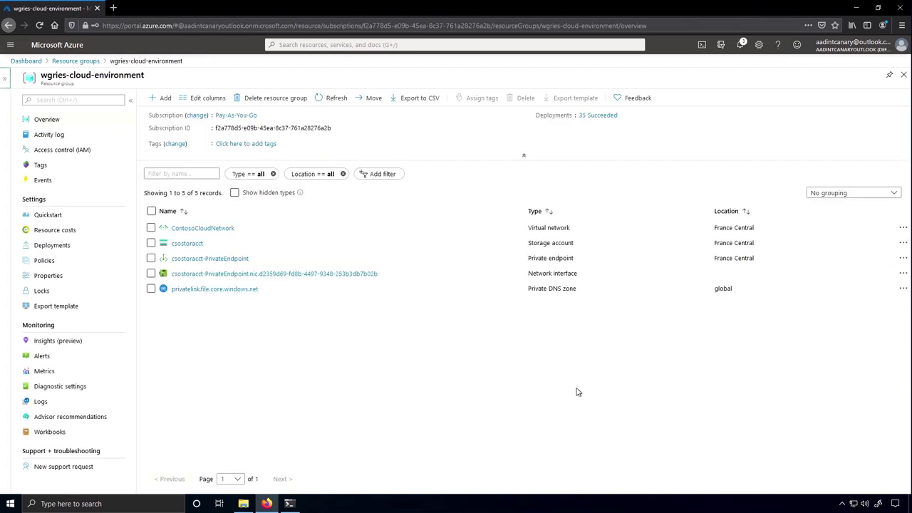
# Examine the private endpoint's network interface details, and open the privatelink.file.core.windows.net private DNS zone.
pyautogui.click(369, 275)
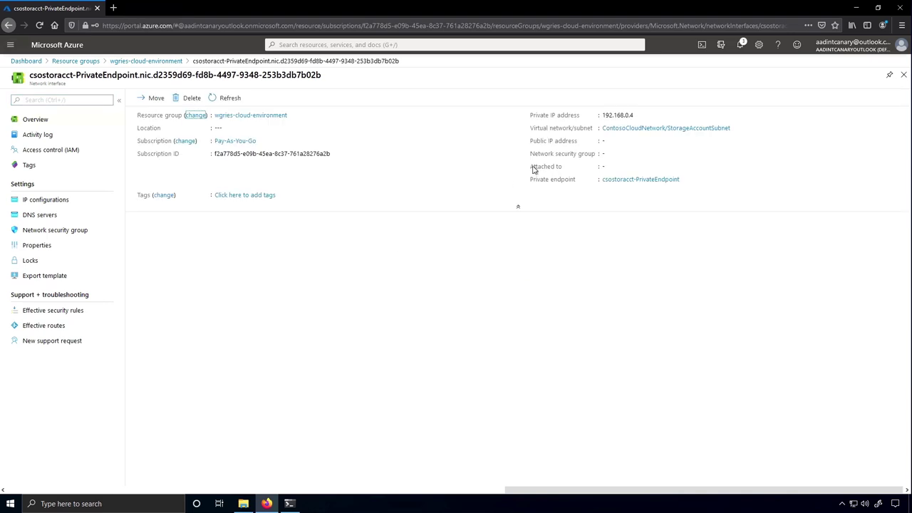
pyautogui.click(904, 74)
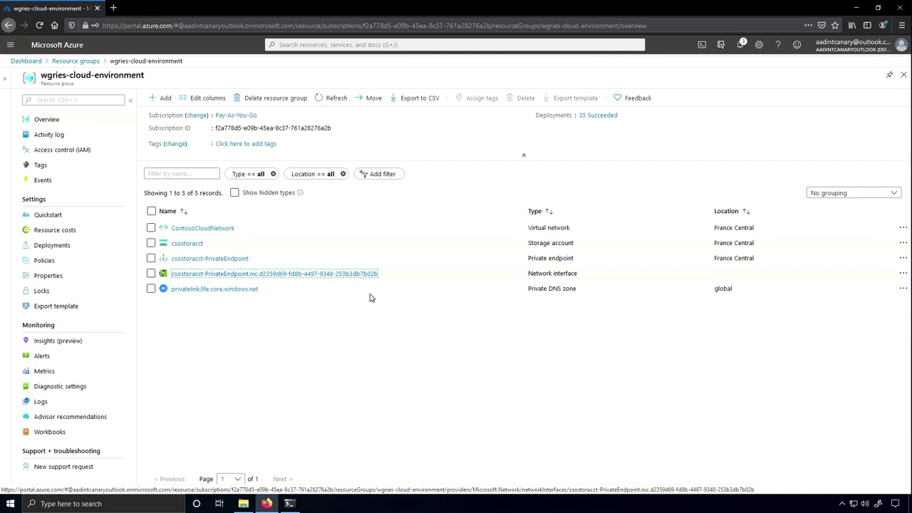
pyautogui.click(251, 290)
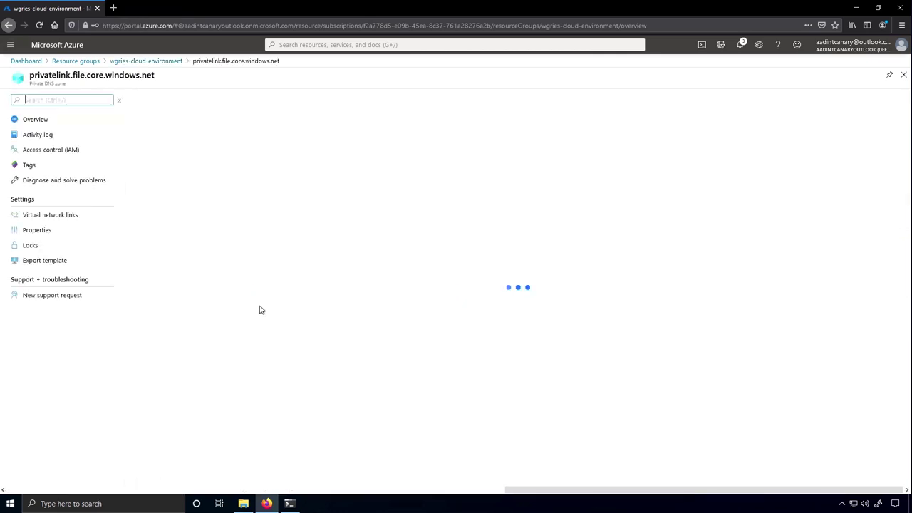